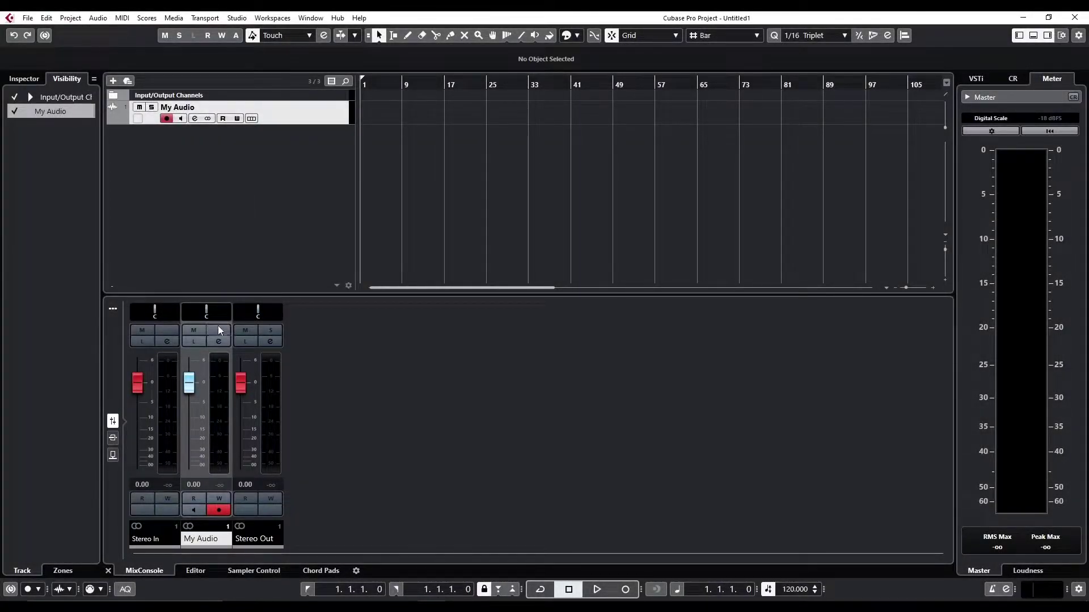
{"action": "left_click", "coordinate": [218, 341]}
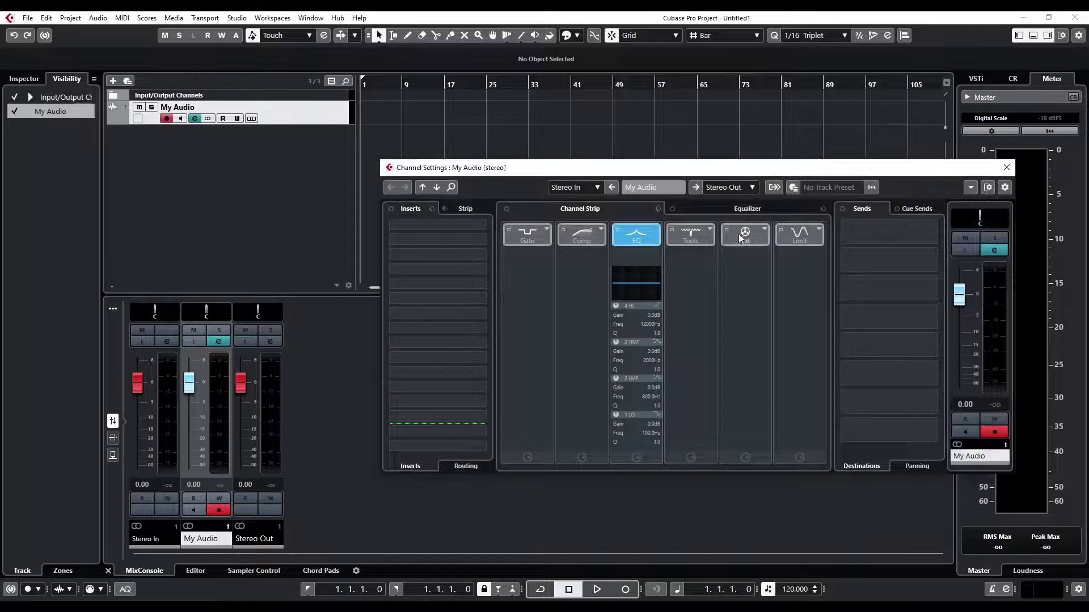
{"action": "left_click", "coordinate": [745, 210]}
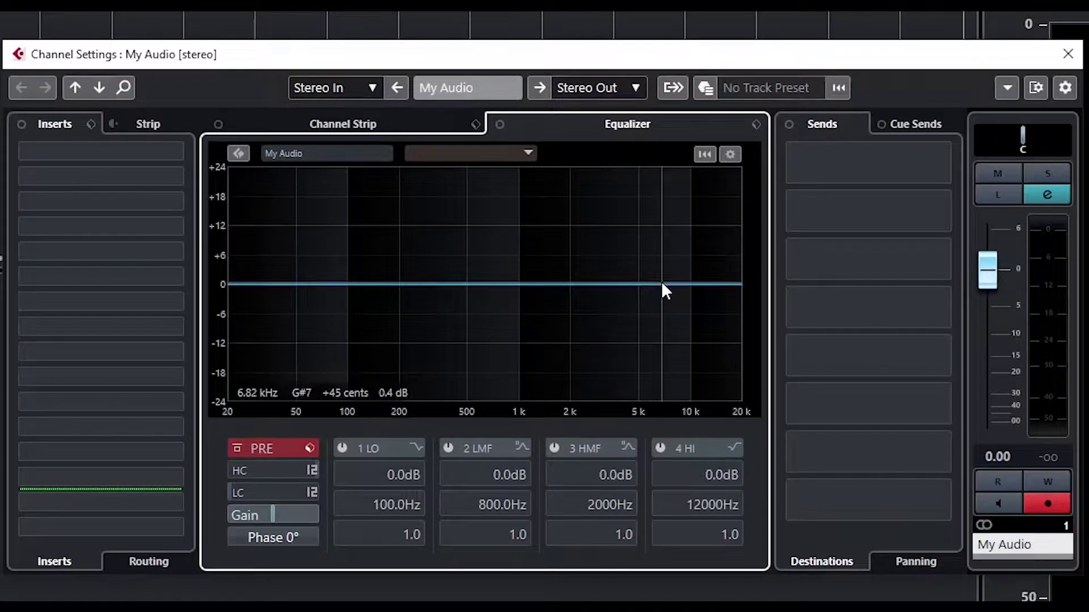
{"action": "left_click_drag", "start_coordinate": [661, 281], "coordinate": [637, 339]}
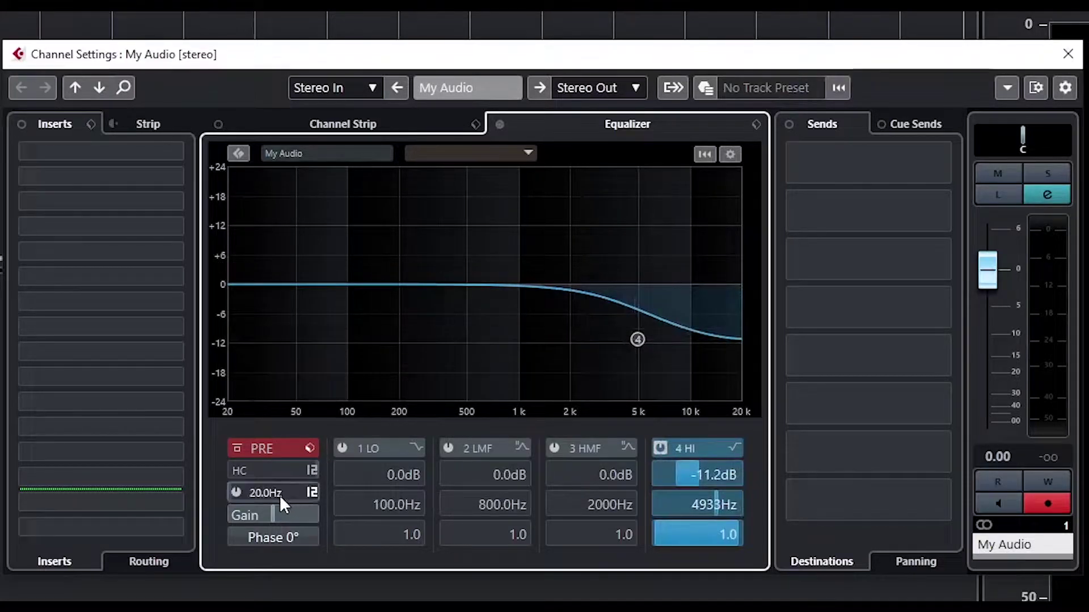
{"action": "mouse_move", "coordinate": [276, 493]}
{"action": "left_mouse_down"}
{"action": "mouse_move", "coordinate": [299, 434]}
{"action": "mouse_move", "coordinate": [355, 380]}
{"action": "mouse_move", "coordinate": [338, 447]}
{"action": "mouse_move", "coordinate": [339, 434]}
{"action": "left_mouse_up"}
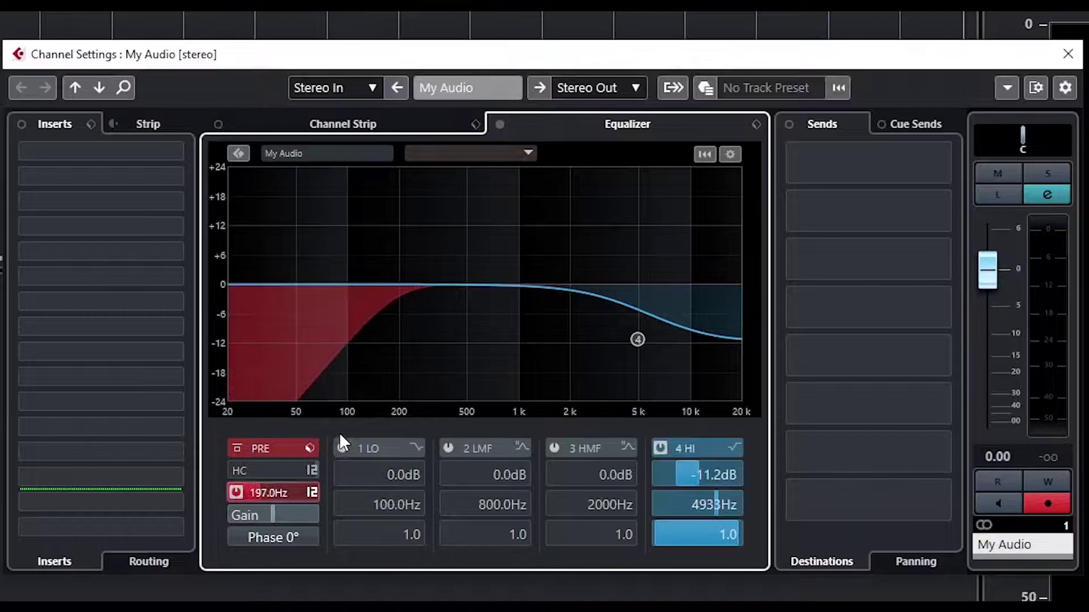
Step: Set My Audio's high-mid EQ band to -3.9 dB at 588.9 Hz with a Q of 0.4
{"action": "left_click_drag", "start_coordinate": [502, 283], "coordinate": [472, 309]}
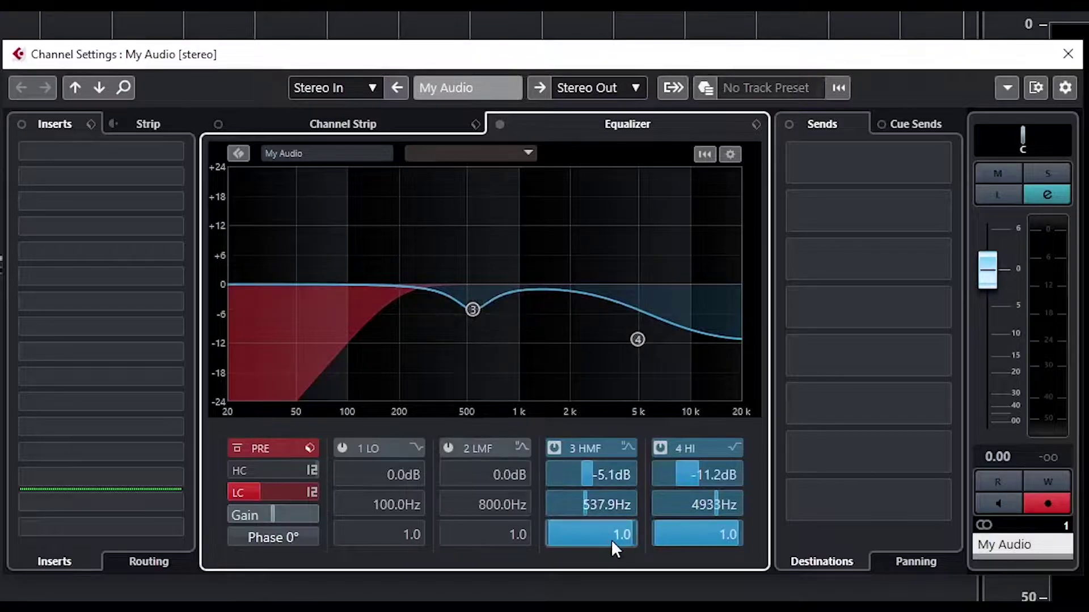
{"action": "scroll", "coordinate": [586, 527], "scroll_direction": "down", "scroll_amount": 2}
{"action": "scroll", "coordinate": [586, 525], "scroll_direction": "up", "scroll_amount": 5}
{"action": "scroll", "coordinate": [586, 527], "scroll_direction": "down", "scroll_amount": 3}
{"action": "left_click_drag", "start_coordinate": [588, 538], "coordinate": [588, 560]}
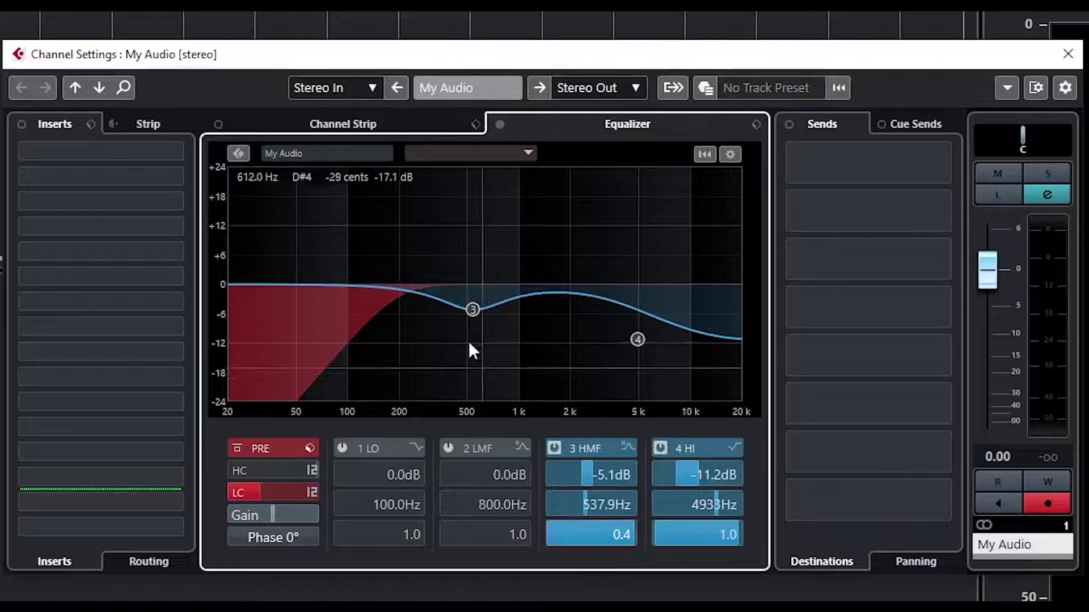
{"action": "left_click_drag", "start_coordinate": [472, 309], "coordinate": [480, 306]}
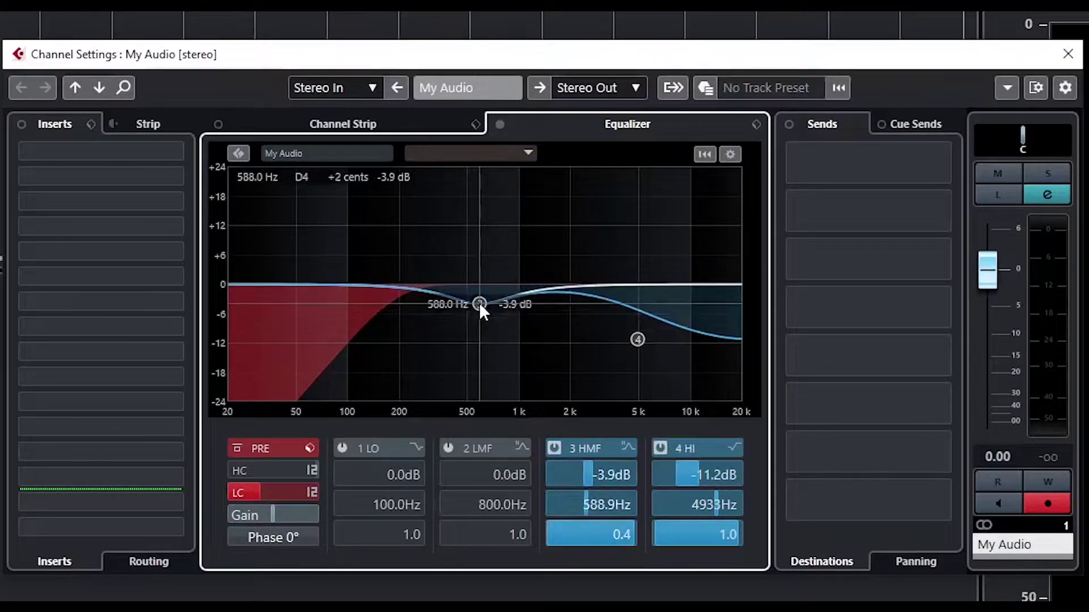
{"action": "left_click", "coordinate": [344, 122]}
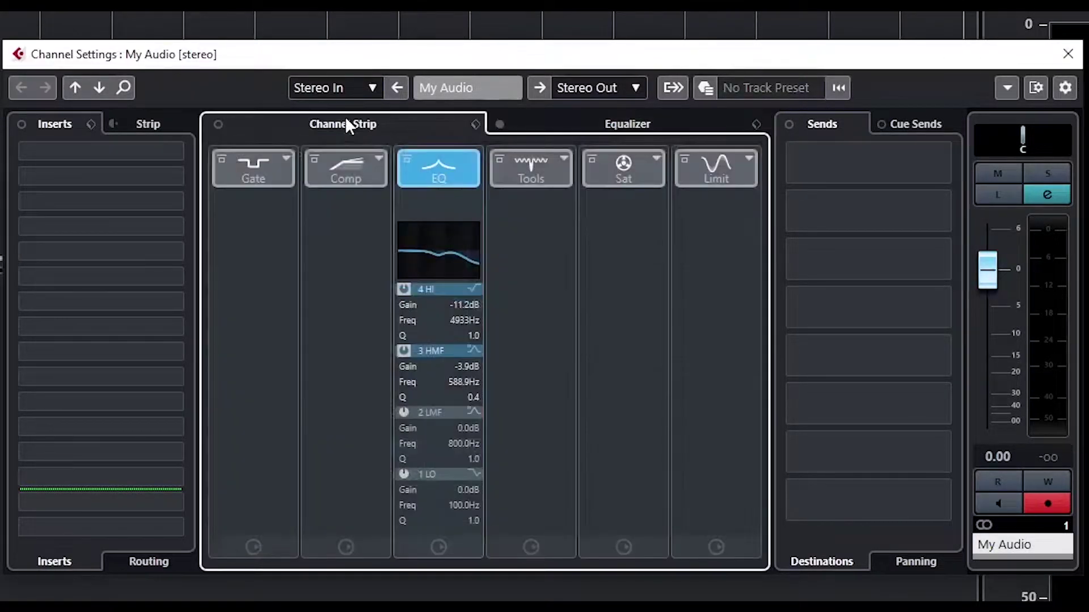
{"action": "left_click", "coordinate": [336, 175]}
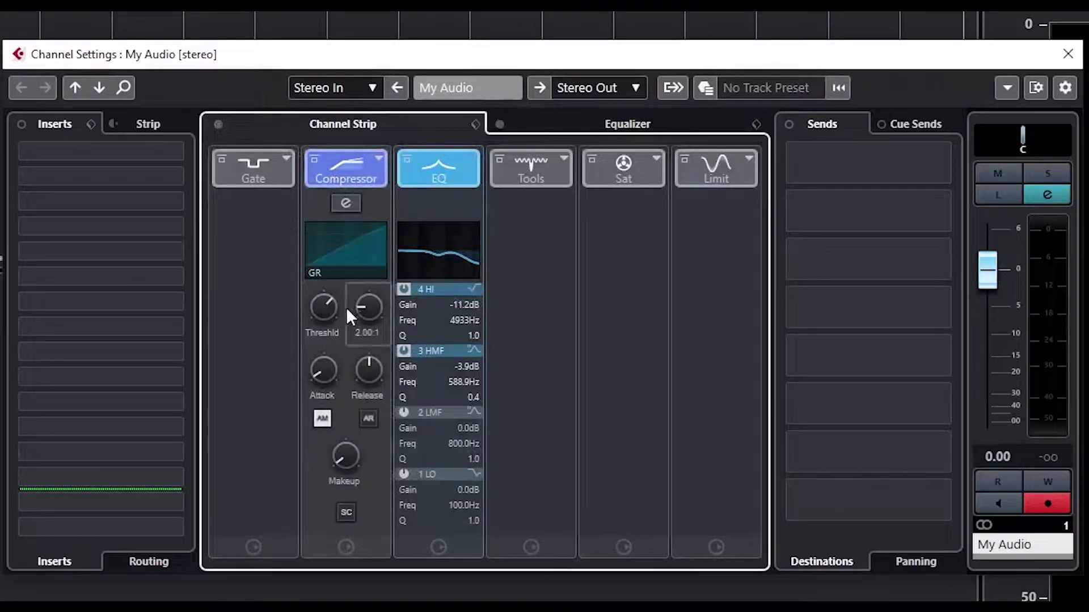
{"action": "left_click_drag", "start_coordinate": [328, 306], "coordinate": [332, 345]}
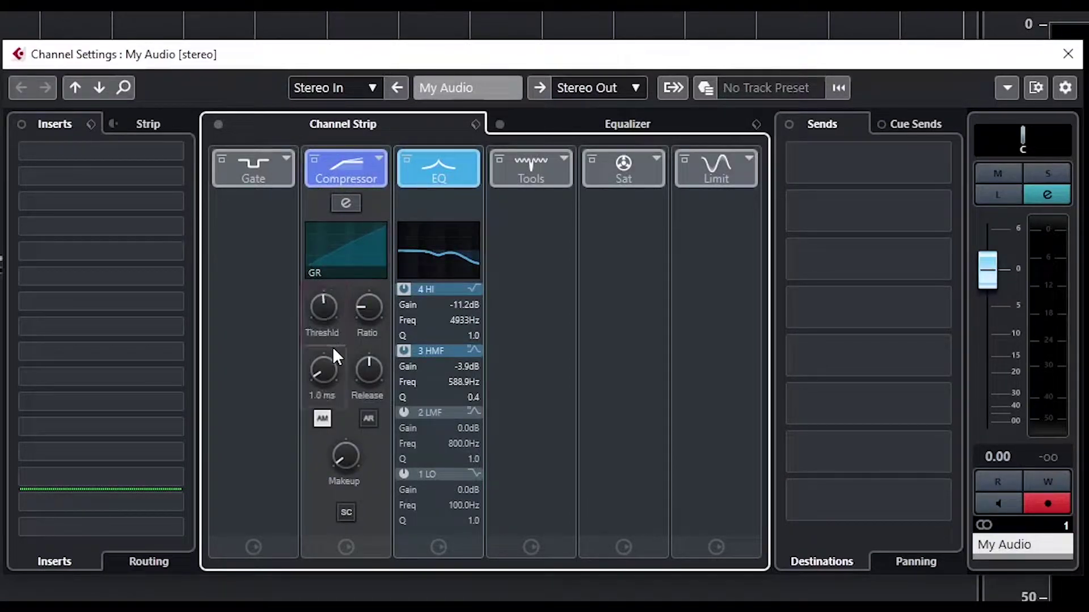
{"action": "left_click_drag", "start_coordinate": [365, 311], "coordinate": [365, 279]}
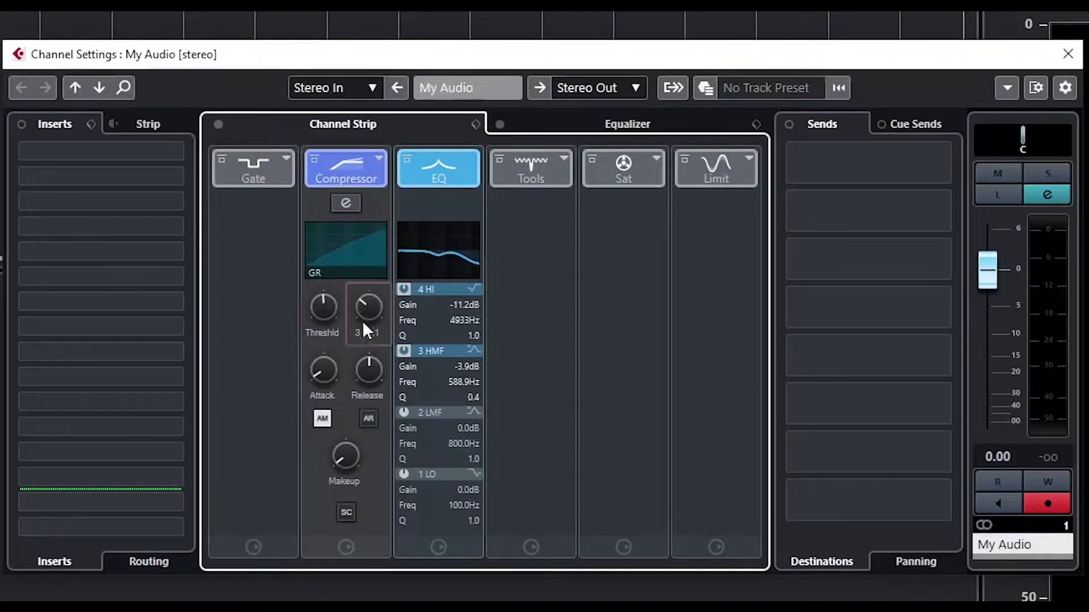
{"action": "left_click_drag", "start_coordinate": [331, 374], "coordinate": [324, 360]}
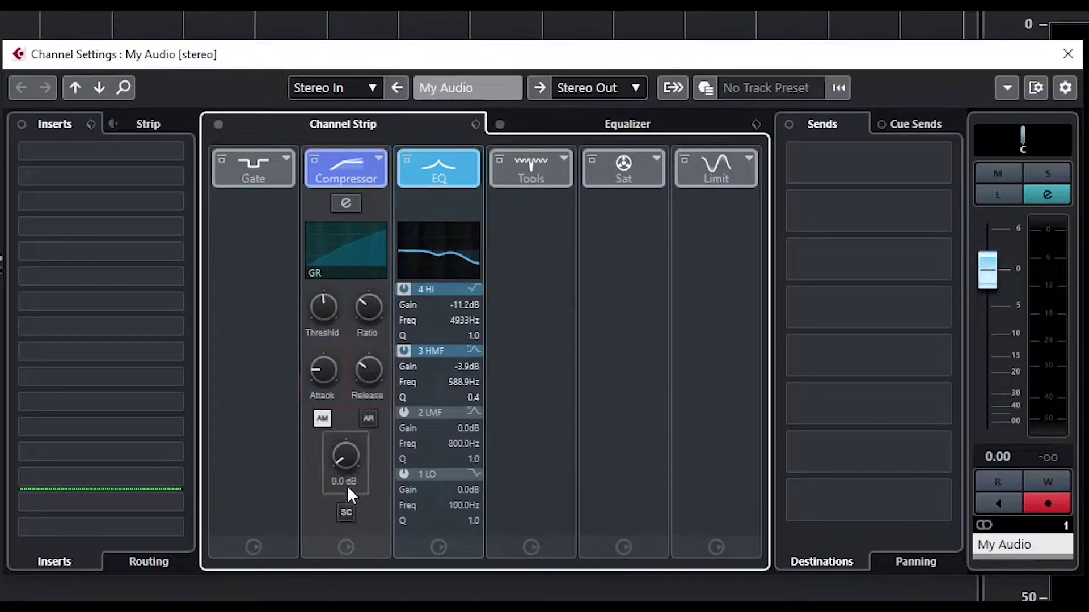
{"action": "left_click", "coordinate": [321, 419]}
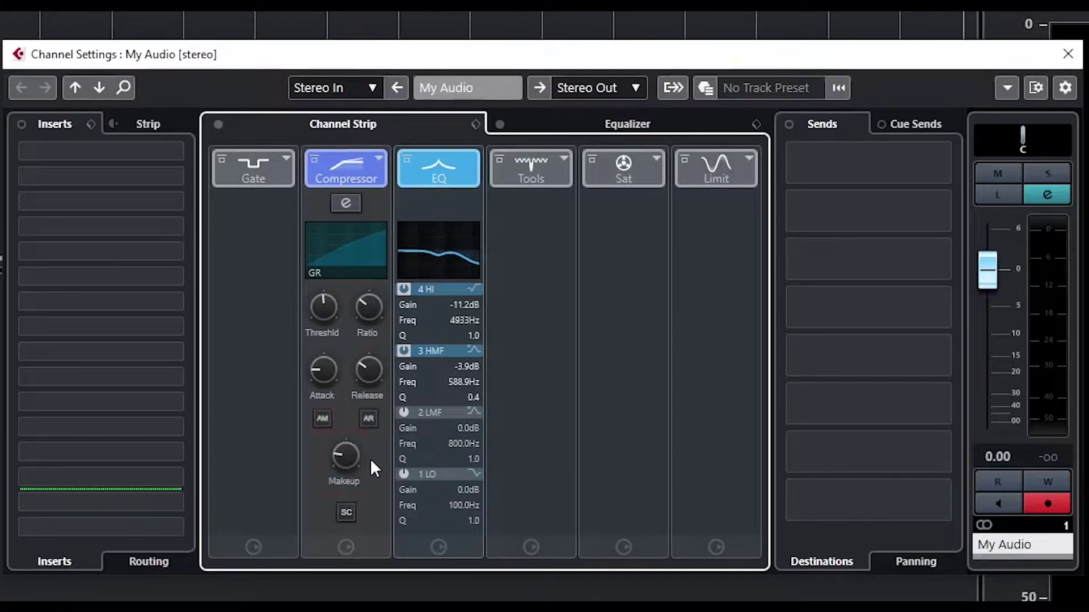
Step: Enable Tube Saturation on My Audio with more drive, reduced LF and raised HF, and close the channel settings
{"action": "left_click", "coordinate": [629, 164]}
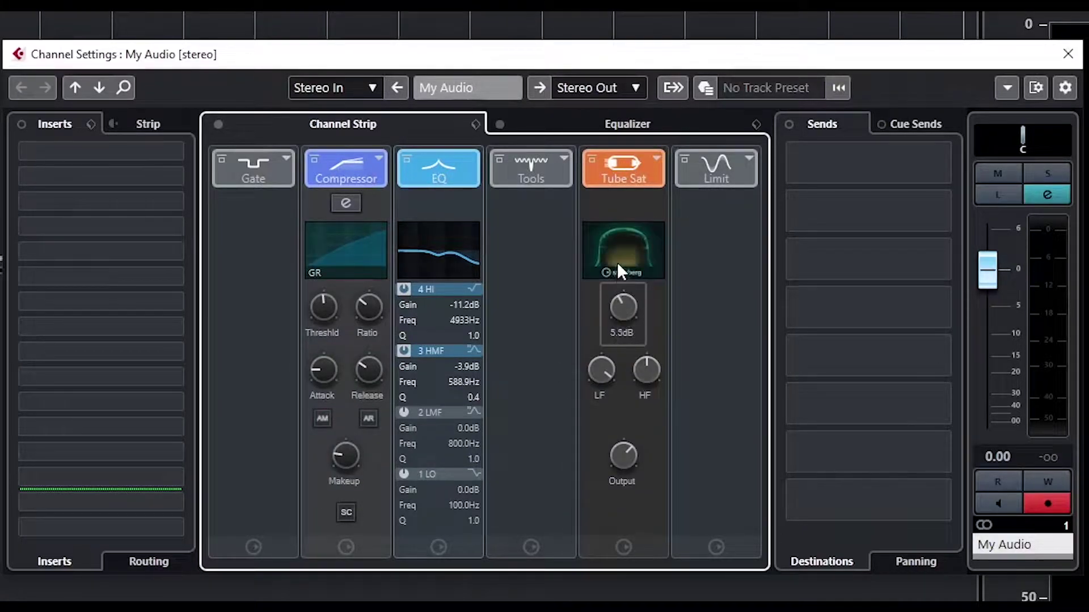
{"action": "left_click_drag", "start_coordinate": [600, 373], "coordinate": [603, 410]}
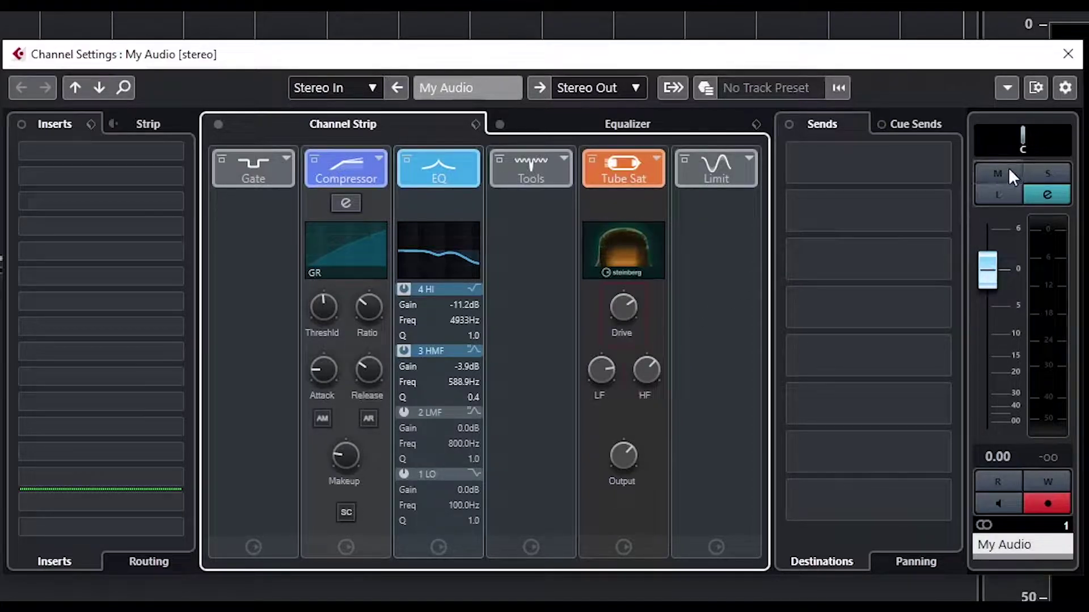
{"action": "left_click", "coordinate": [1068, 54]}
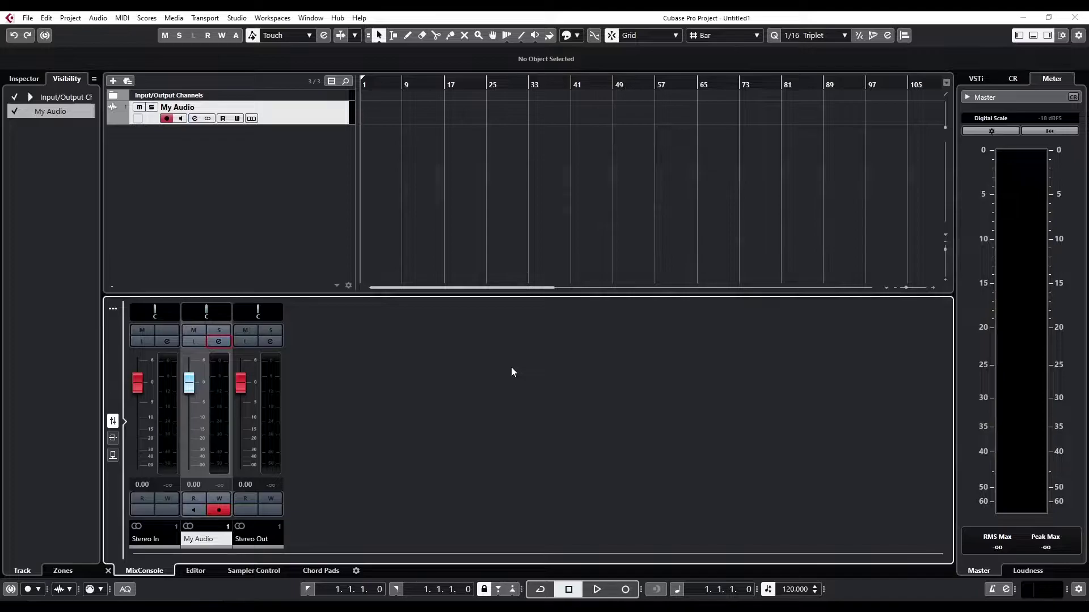
Step: Open the full MixConsole, show the EQ and Inserts racks, and load the Distortion effect in My Audio's first insert slot
{"action": "key", "text": "F3"}
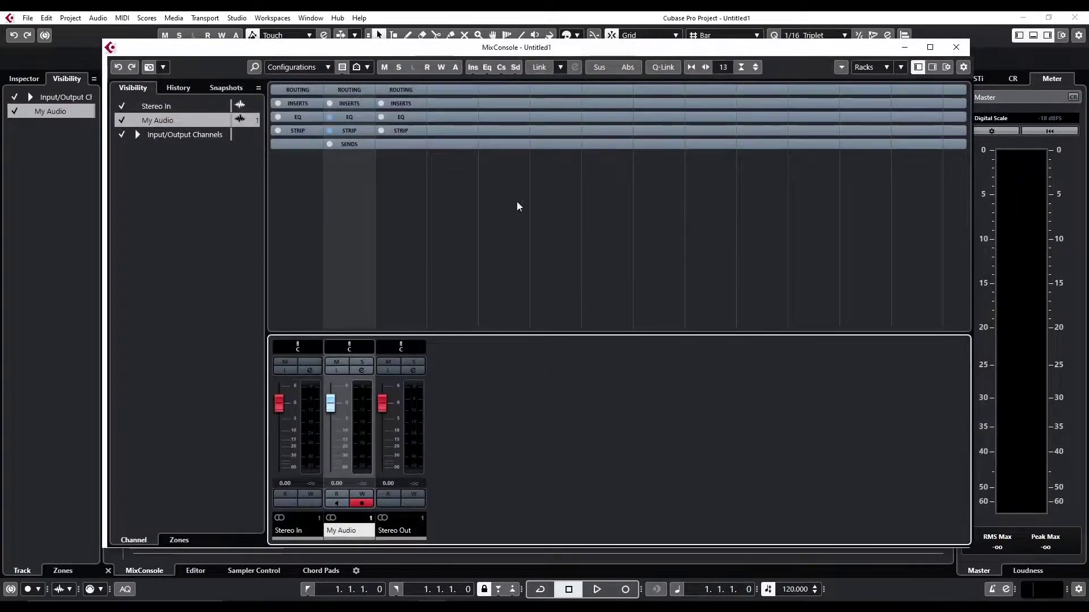
{"action": "left_click", "coordinate": [350, 117]}
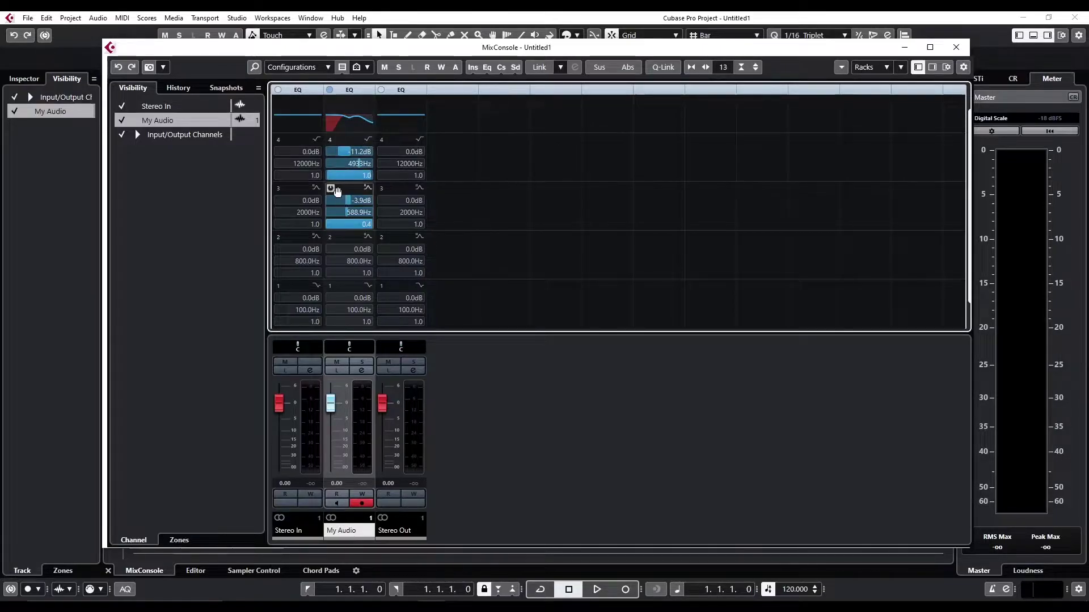
{"action": "scroll", "coordinate": [477, 193], "scroll_direction": "up", "scroll_amount": 2}
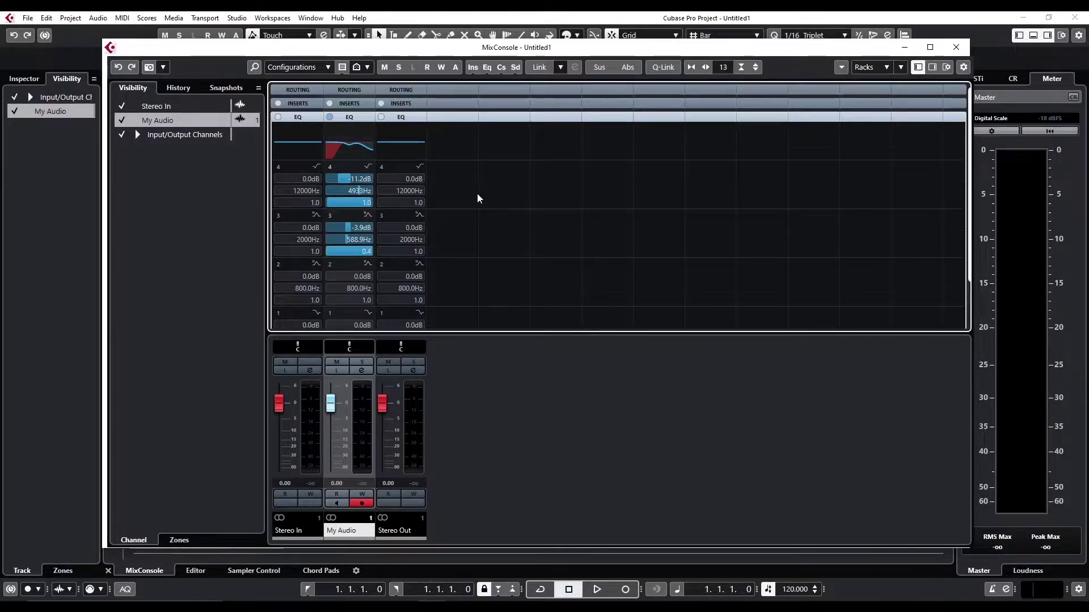
{"action": "left_click", "coordinate": [347, 103]}
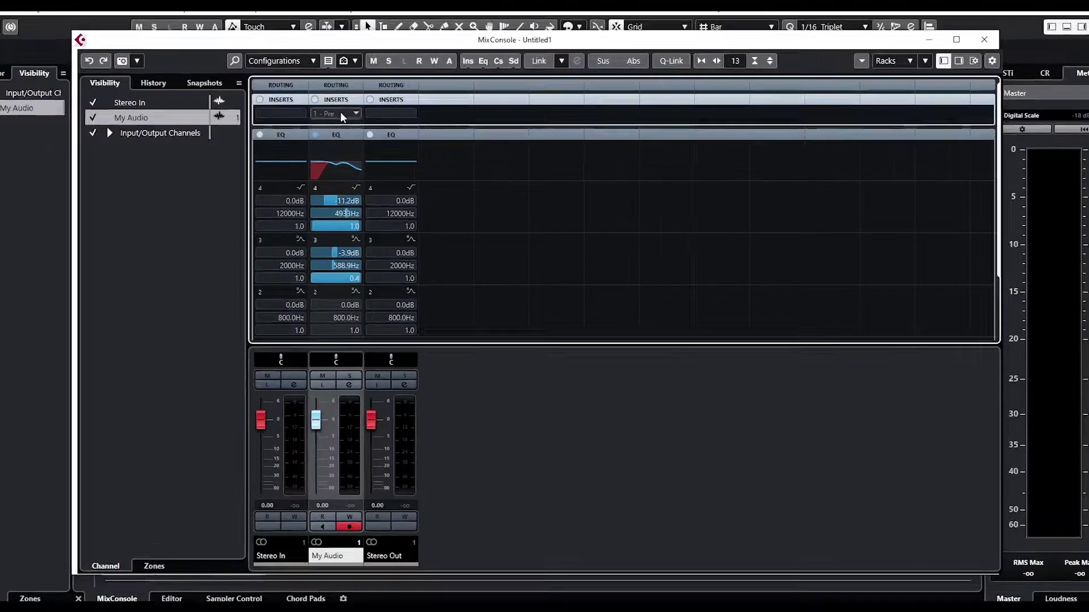
{"action": "left_click", "coordinate": [340, 114]}
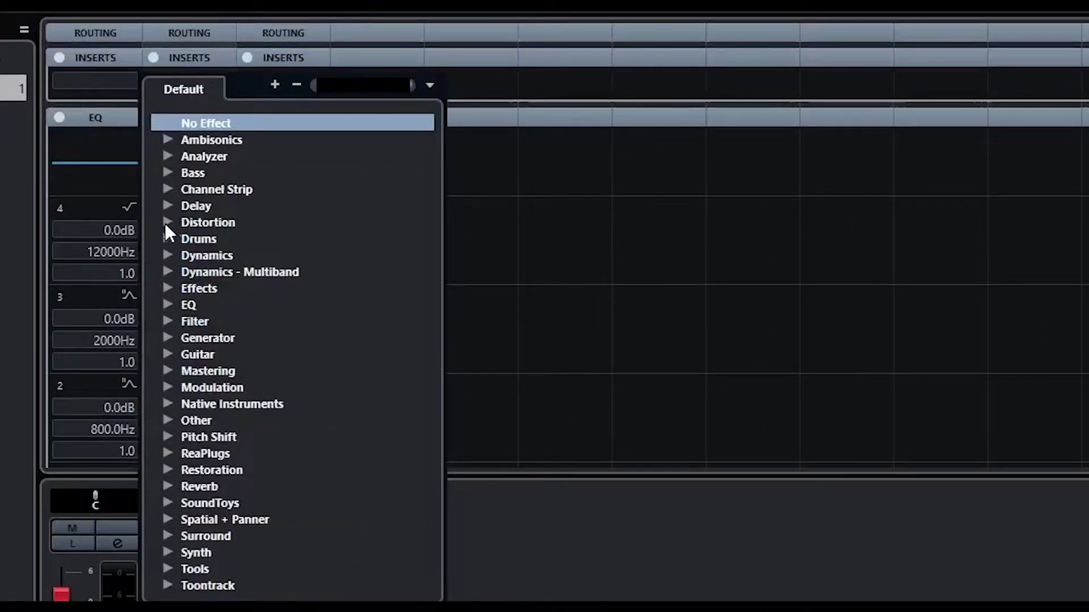
{"action": "left_click", "coordinate": [166, 222]}
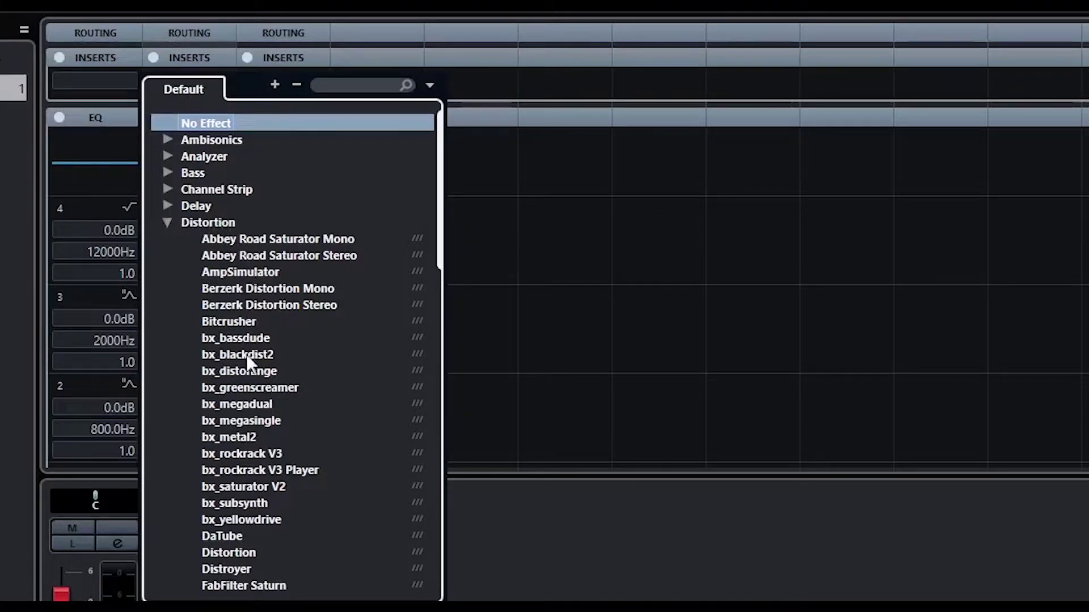
{"action": "left_click", "coordinate": [249, 556]}
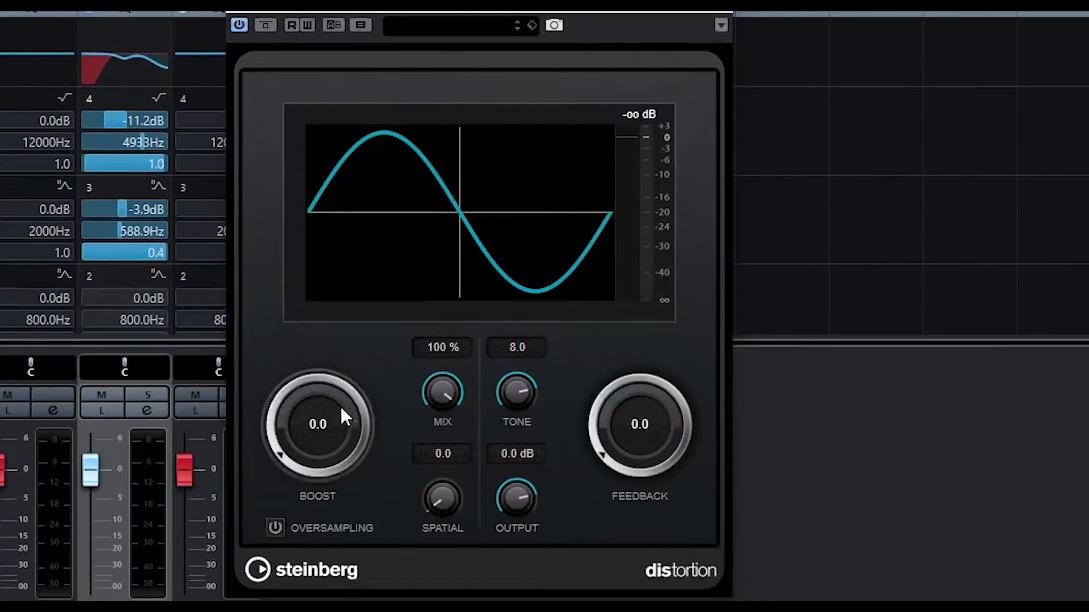
Step: Set the Distortion effect's boost to 4.4 and feedback to 1.6, and close the effect window
{"action": "left_click_drag", "start_coordinate": [339, 405], "coordinate": [316, 323]}
{"action": "left_click_drag", "start_coordinate": [660, 411], "coordinate": [645, 379]}
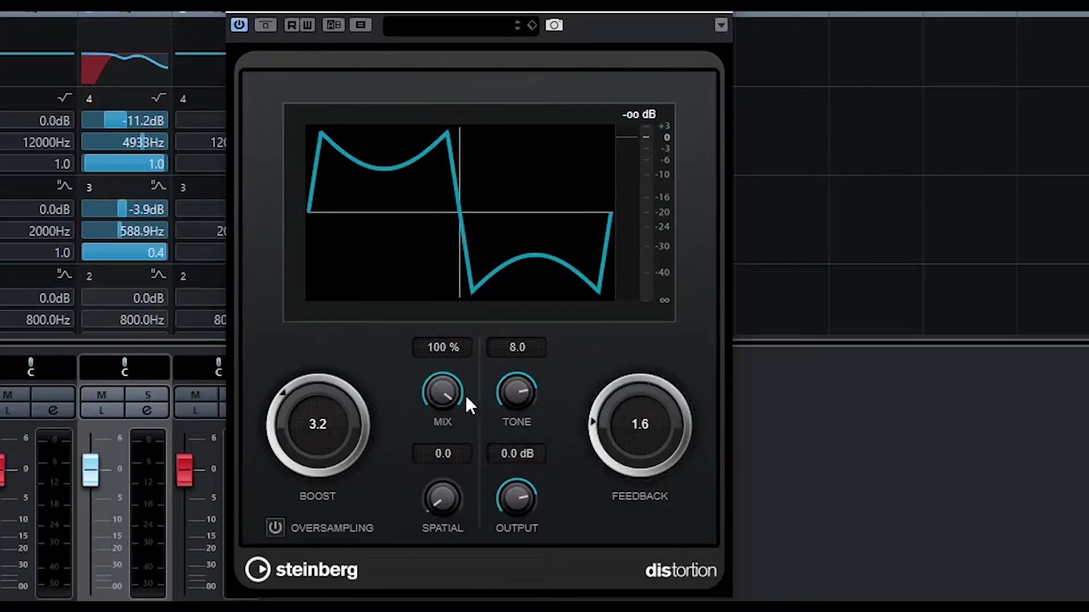
{"action": "left_click_drag", "start_coordinate": [309, 446], "coordinate": [320, 404]}
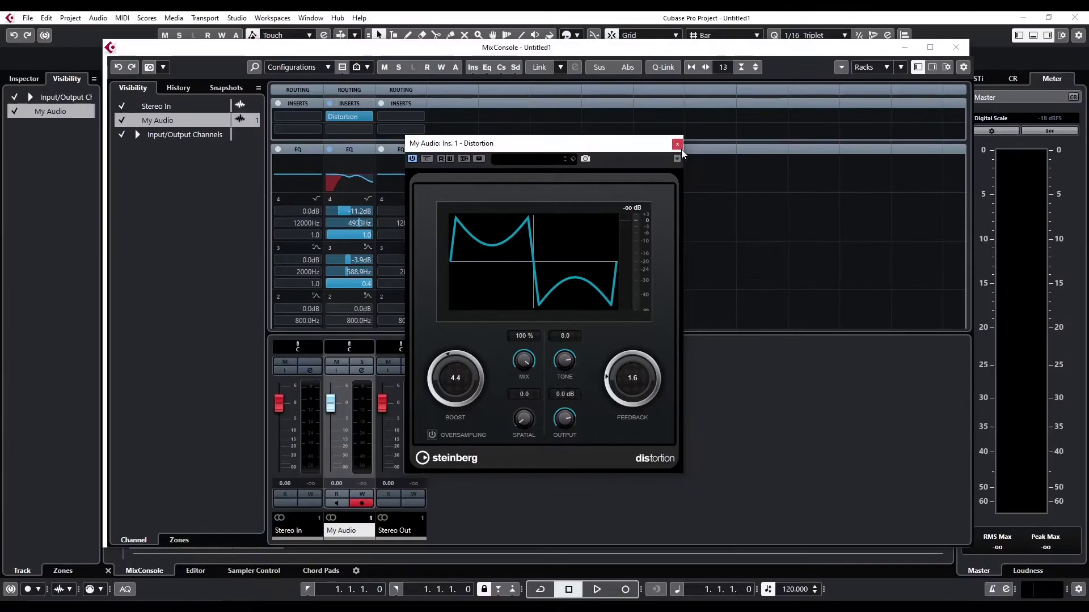
{"action": "left_click", "coordinate": [720, 2]}
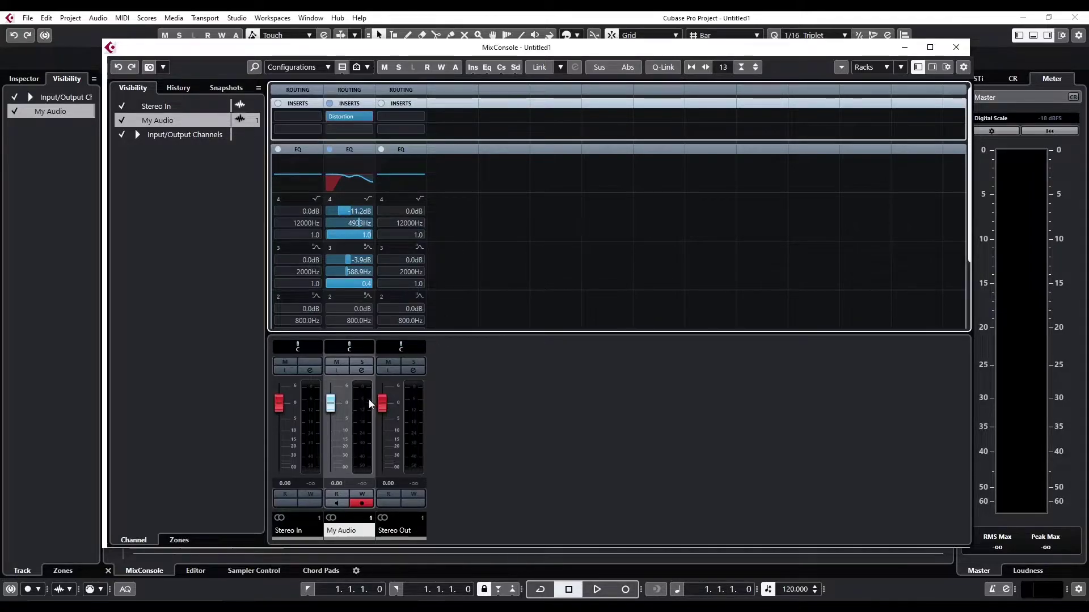
Step: Save the My Audio channel as a track preset named "dist-gtr" and close the MixConsole window
{"action": "right_click", "coordinate": [363, 413]}
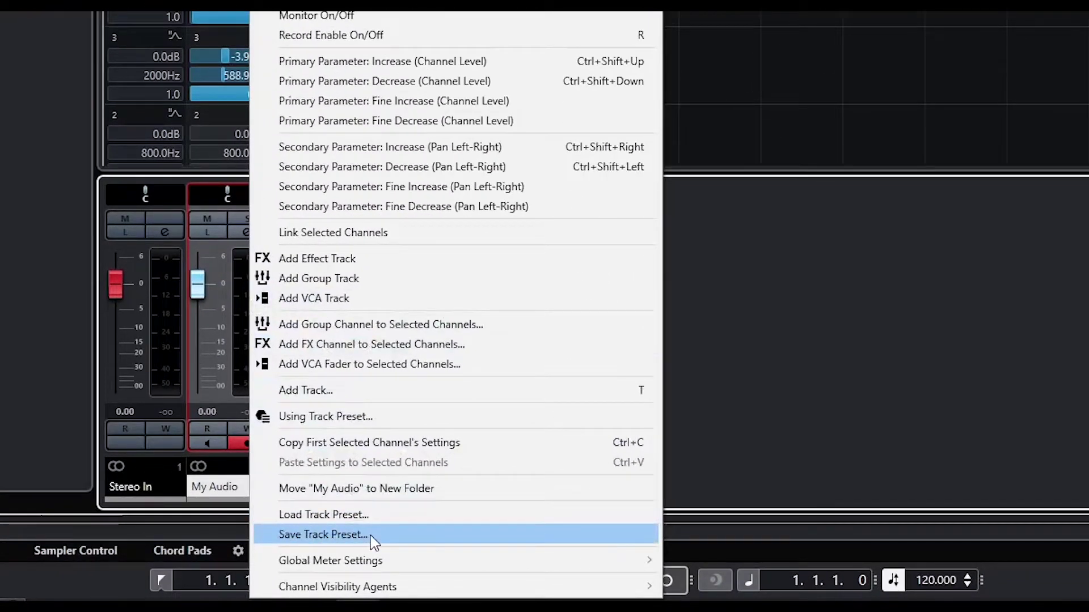
{"action": "left_click", "coordinate": [369, 535]}
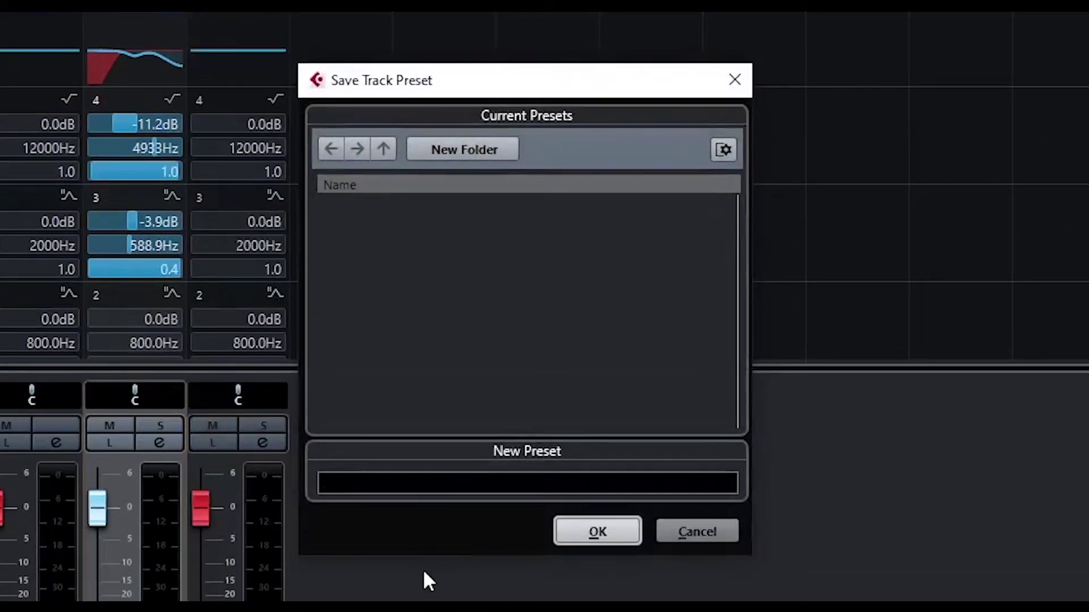
{"action": "type", "text": "dist"}
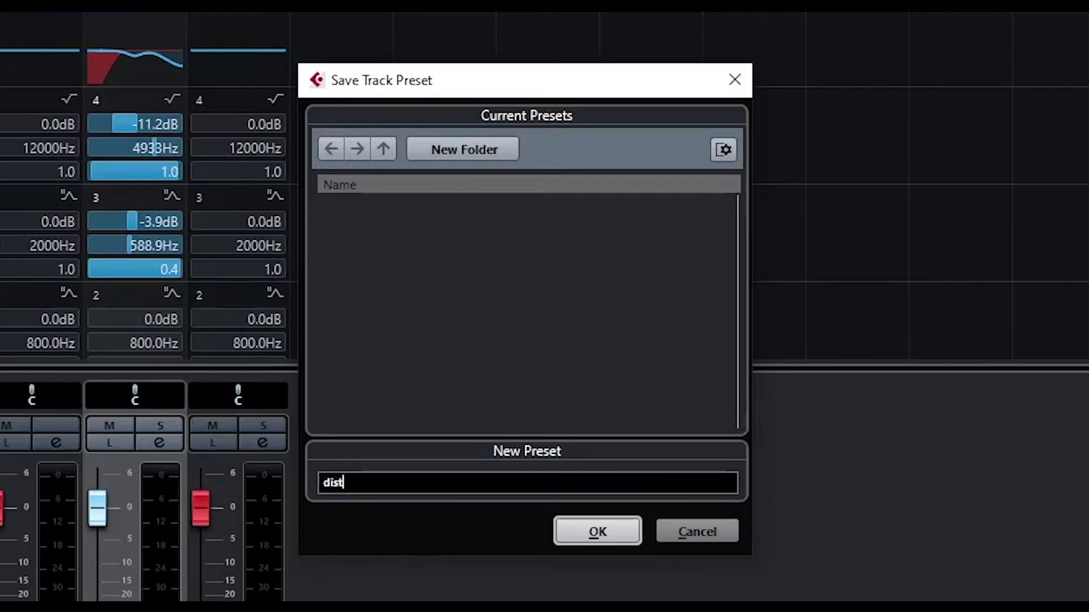
{"action": "type", "text": "-gtr"}
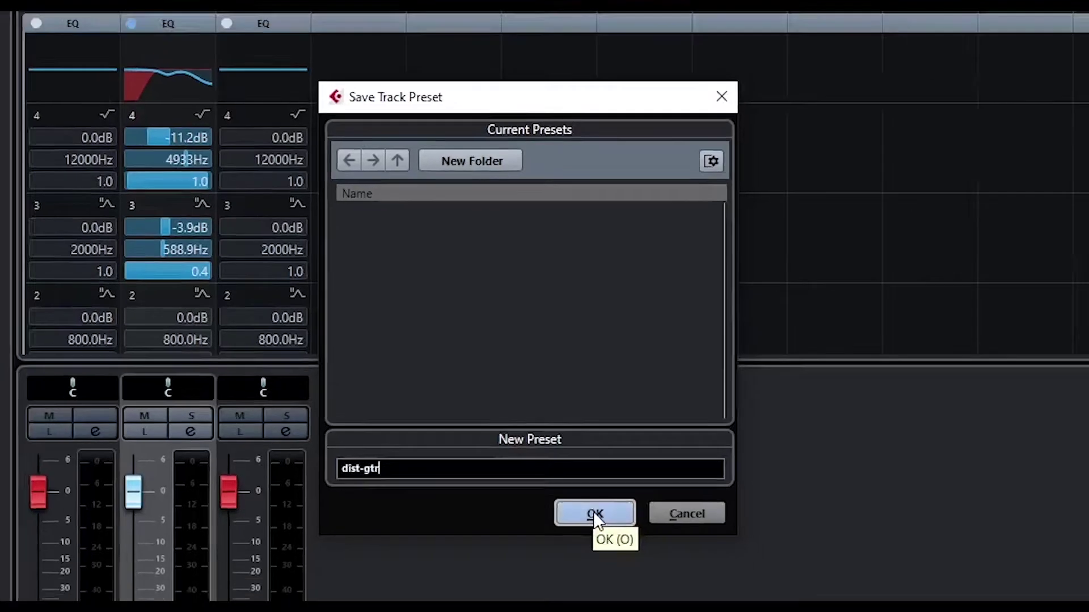
{"action": "left_click", "coordinate": [594, 513]}
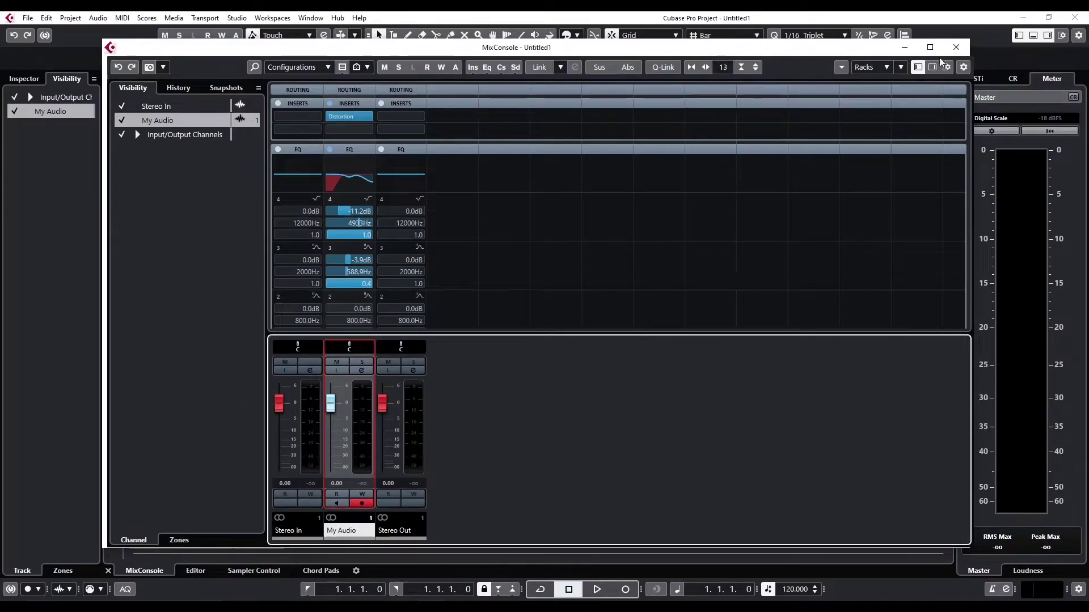
{"action": "left_click", "coordinate": [955, 49]}
Step: Add a stereo audio track named "New Audio" to the project
{"action": "right_click", "coordinate": [288, 182]}
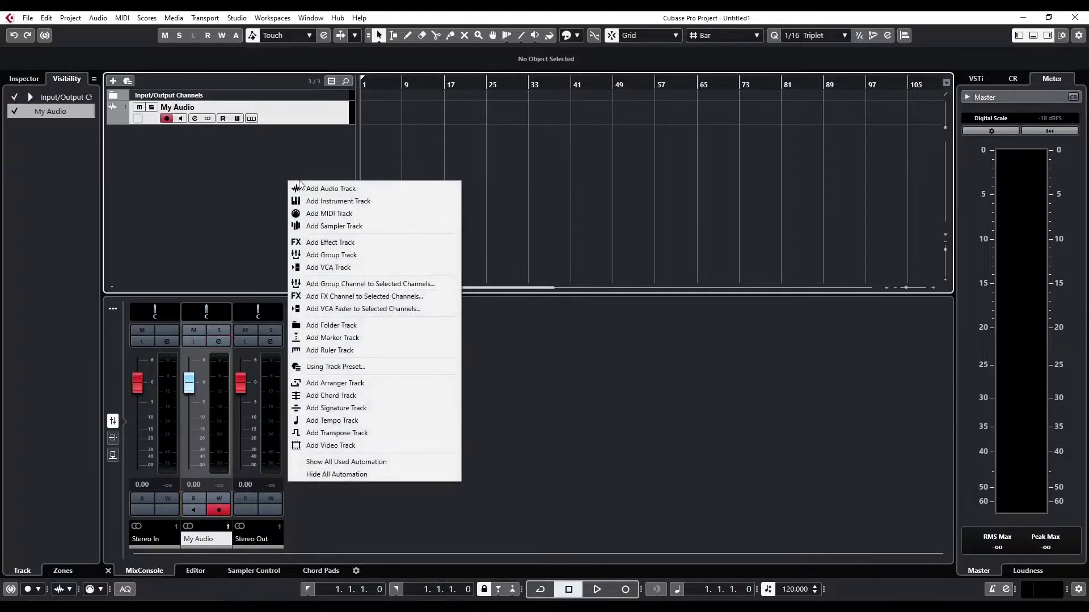
{"action": "left_click", "coordinate": [305, 188]}
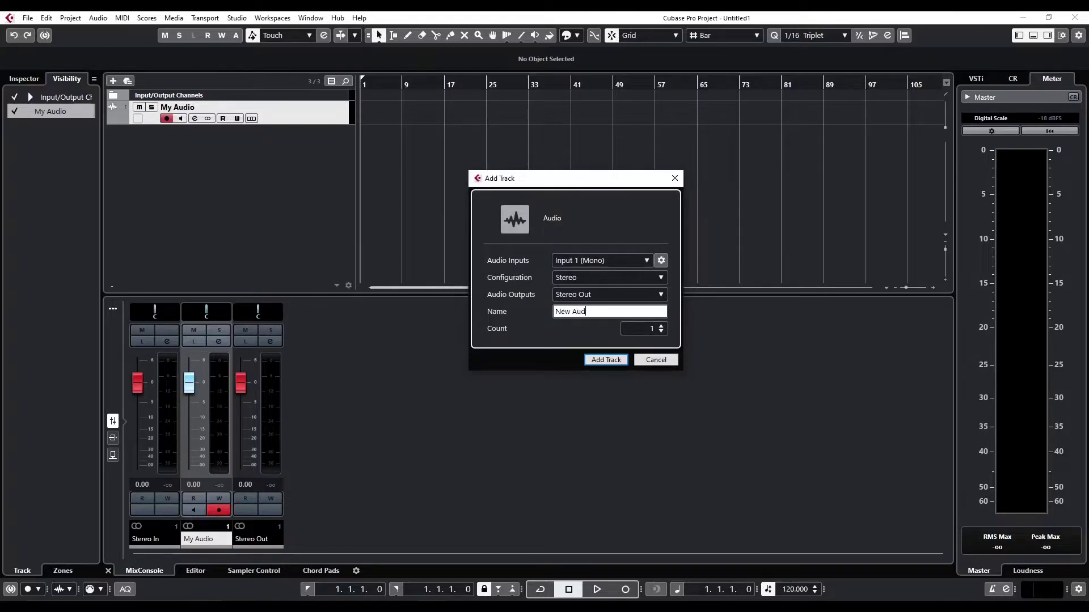
{"action": "key", "text": "Return"}
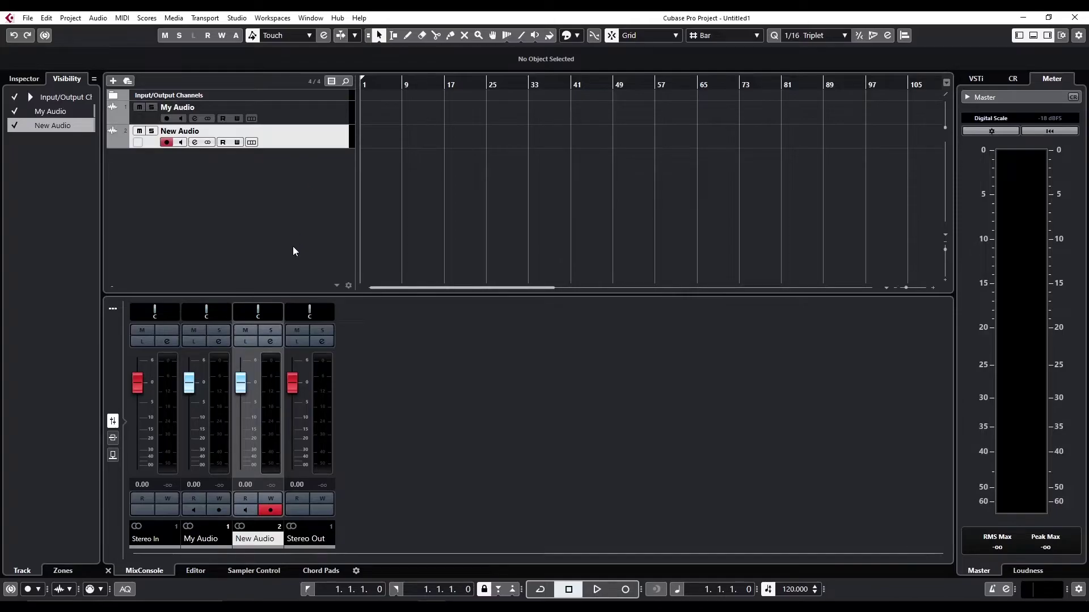
Step: Search the track presets for "dist-g" and load the "dist-gtr" preset on the New Audio channel
{"action": "right_click", "coordinate": [269, 405]}
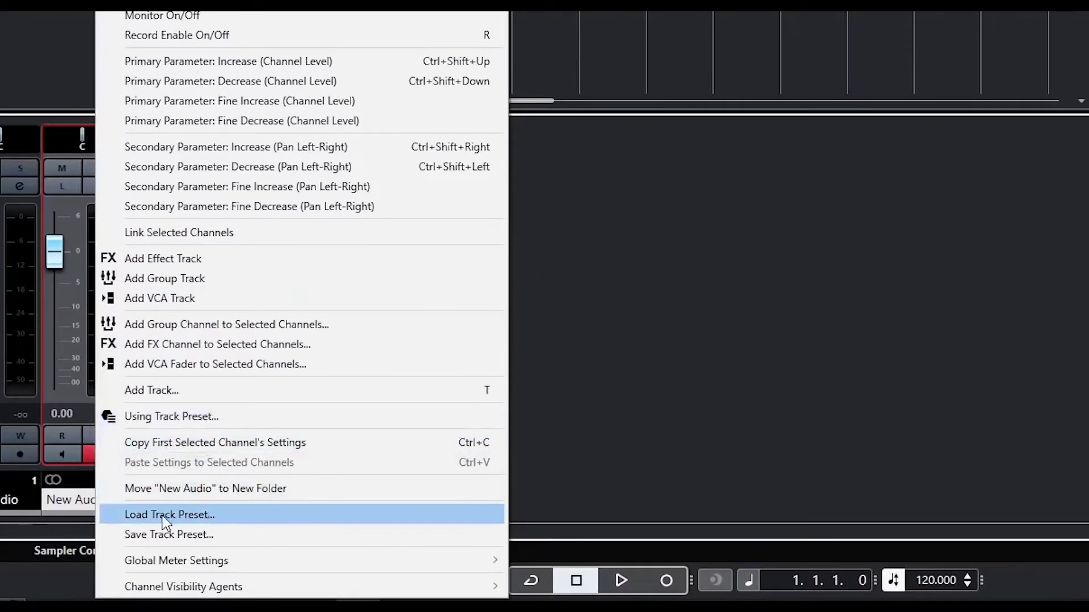
{"action": "left_click", "coordinate": [134, 519]}
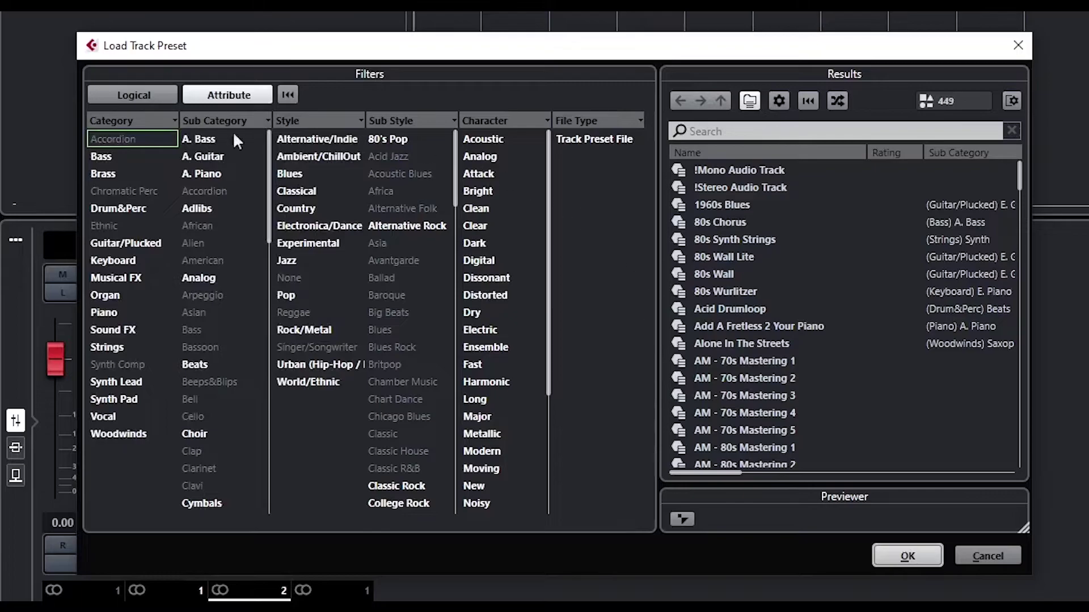
{"action": "mouse_move", "coordinate": [1016, 175]}
{"action": "left_mouse_down"}
{"action": "mouse_move", "coordinate": [1036, 464]}
{"action": "mouse_move", "coordinate": [1016, 165]}
{"action": "left_mouse_up"}
{"action": "left_click", "coordinate": [776, 131]}
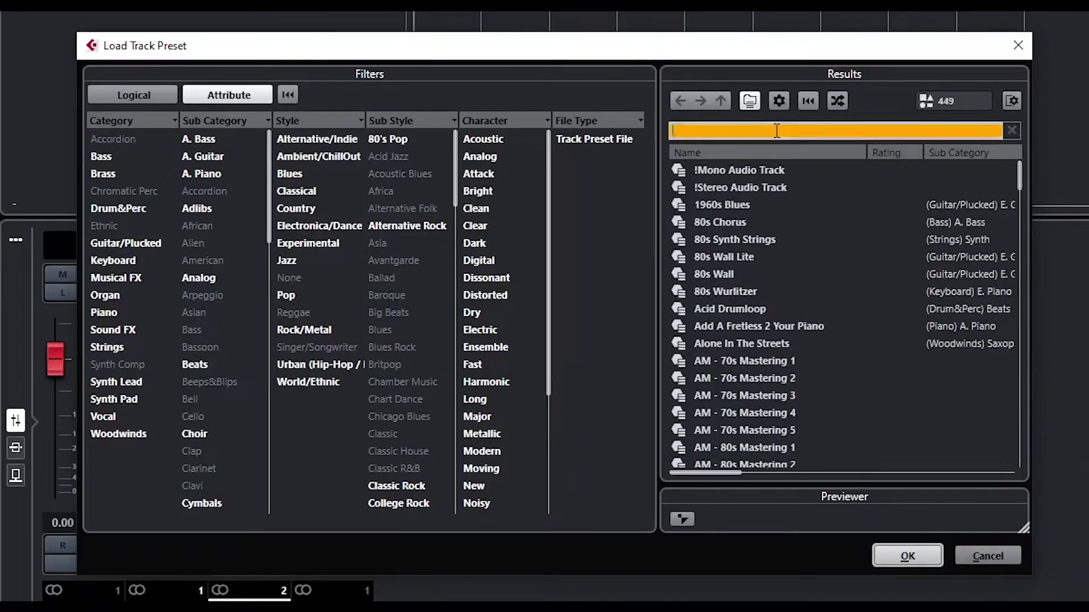
{"action": "type", "text": "dist"}
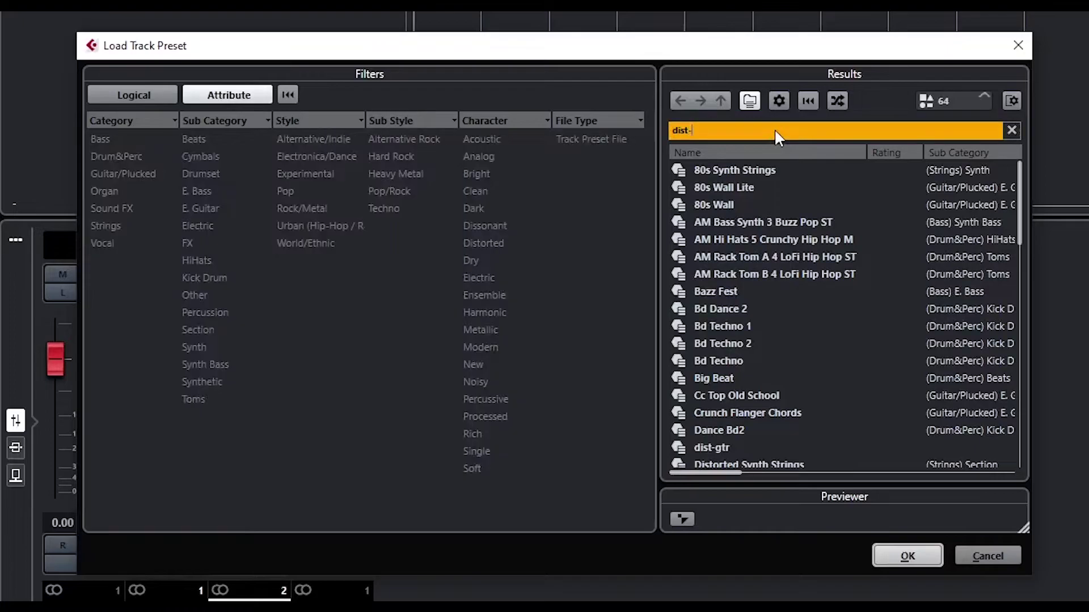
{"action": "type", "text": "-g"}
{"action": "left_click", "coordinate": [732, 171]}
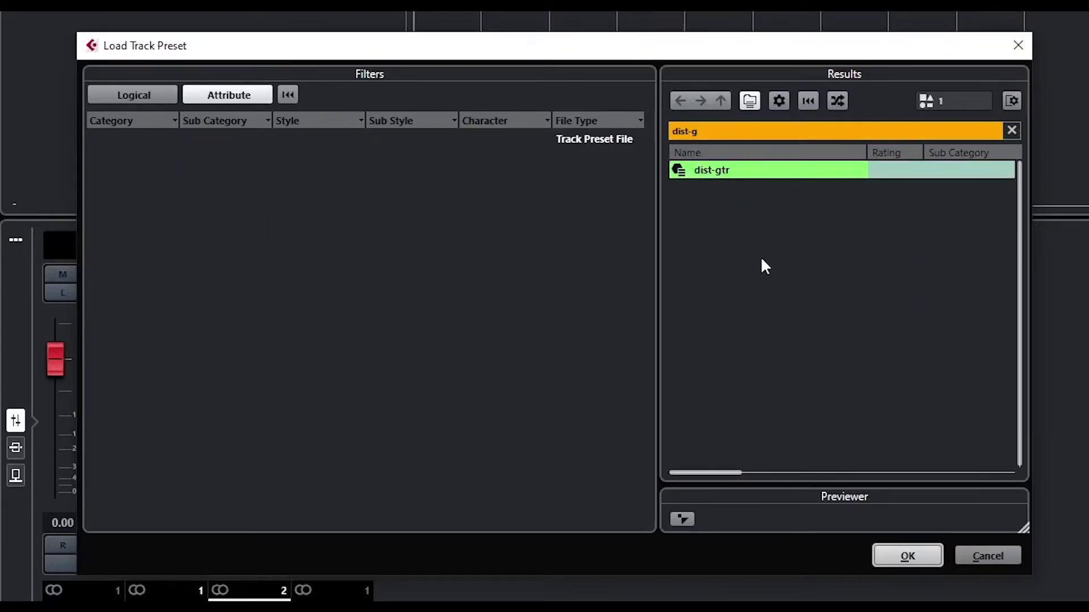
{"action": "left_click", "coordinate": [894, 553]}
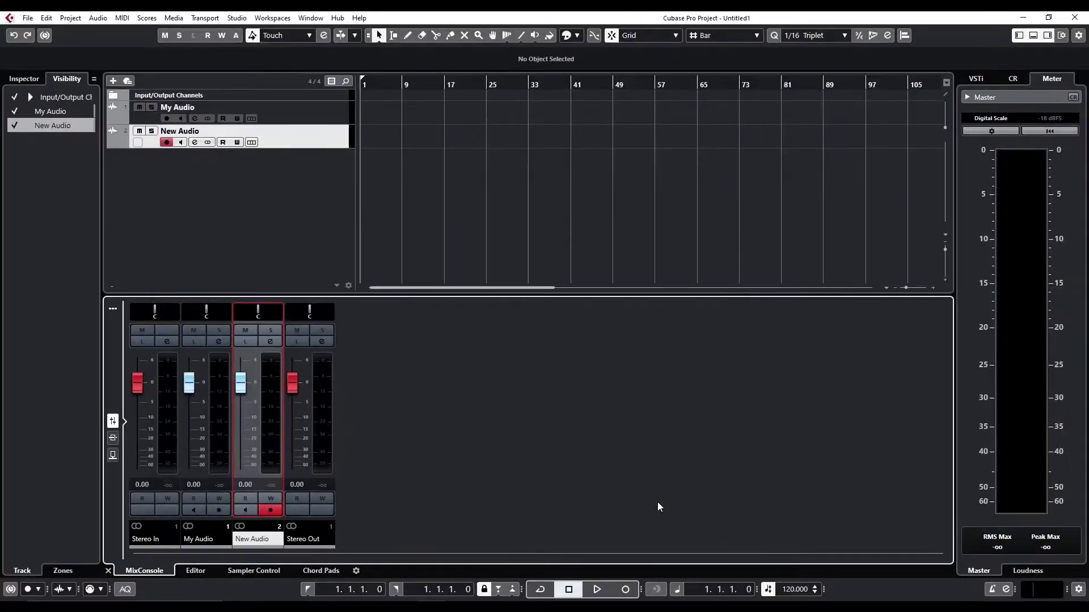
Step: Open the full MixConsole and compare the first-insert Distortion settings of My Audio and New Audio, closing each effect window
{"action": "key", "text": "F3"}
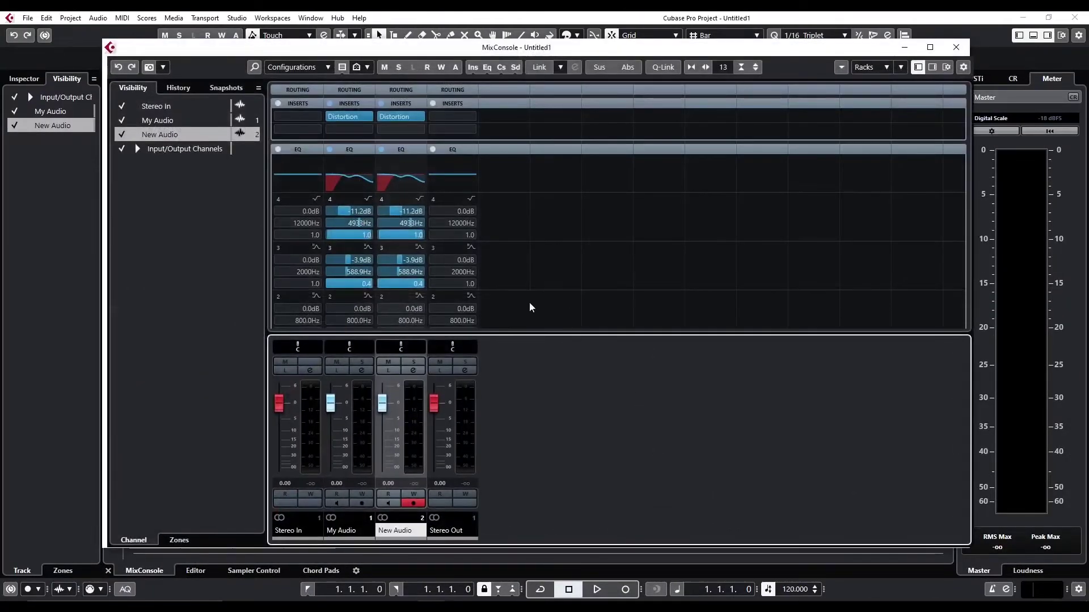
{"action": "mouse_move", "coordinate": [355, 107]}
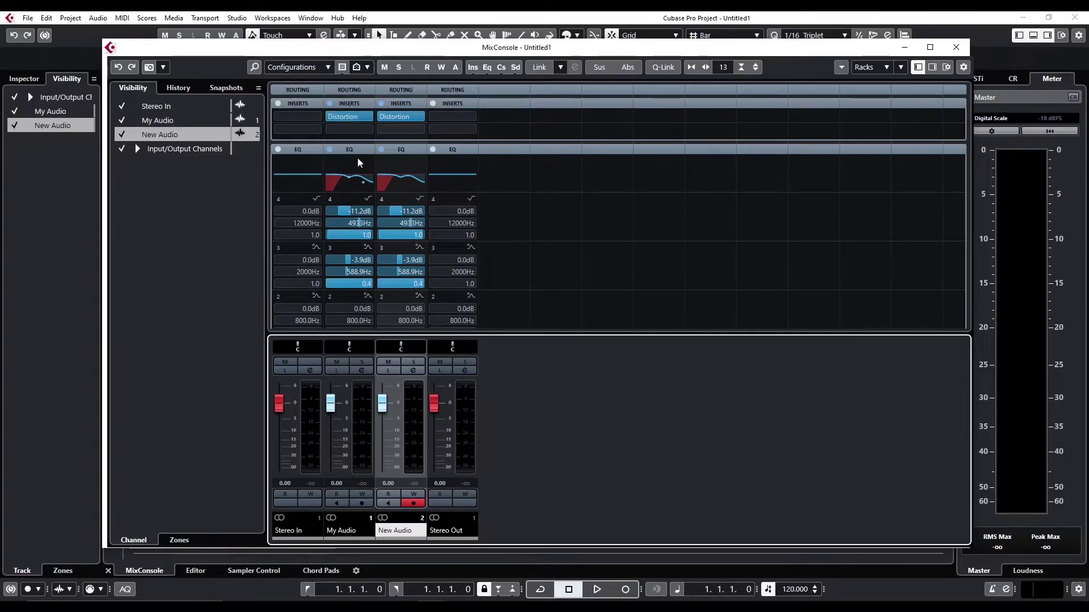
{"action": "left_click", "coordinate": [340, 117]}
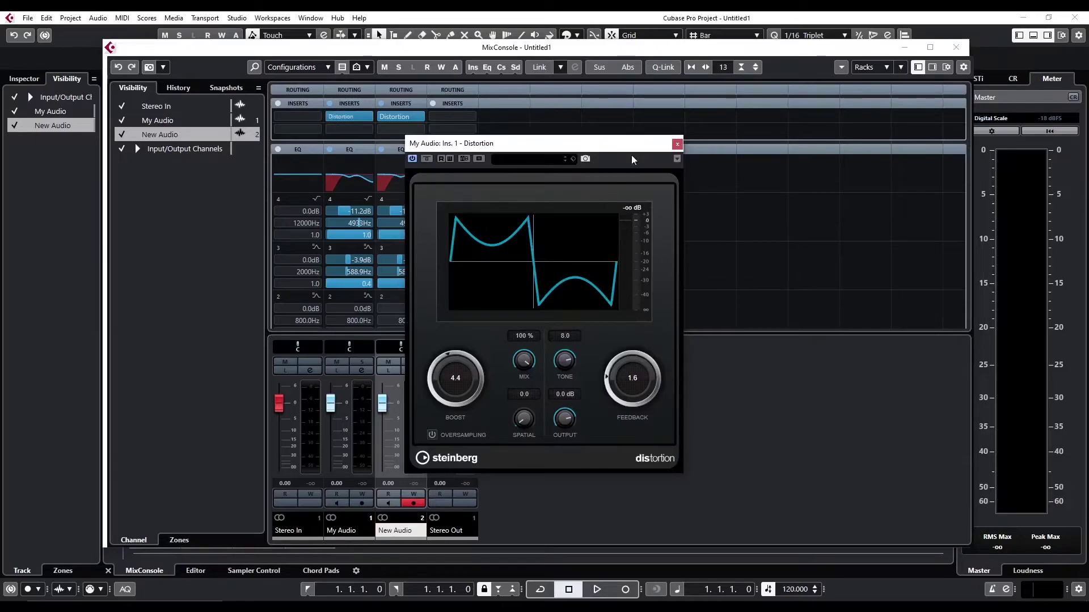
{"action": "left_click", "coordinate": [677, 144]}
{"action": "left_click", "coordinate": [391, 116]}
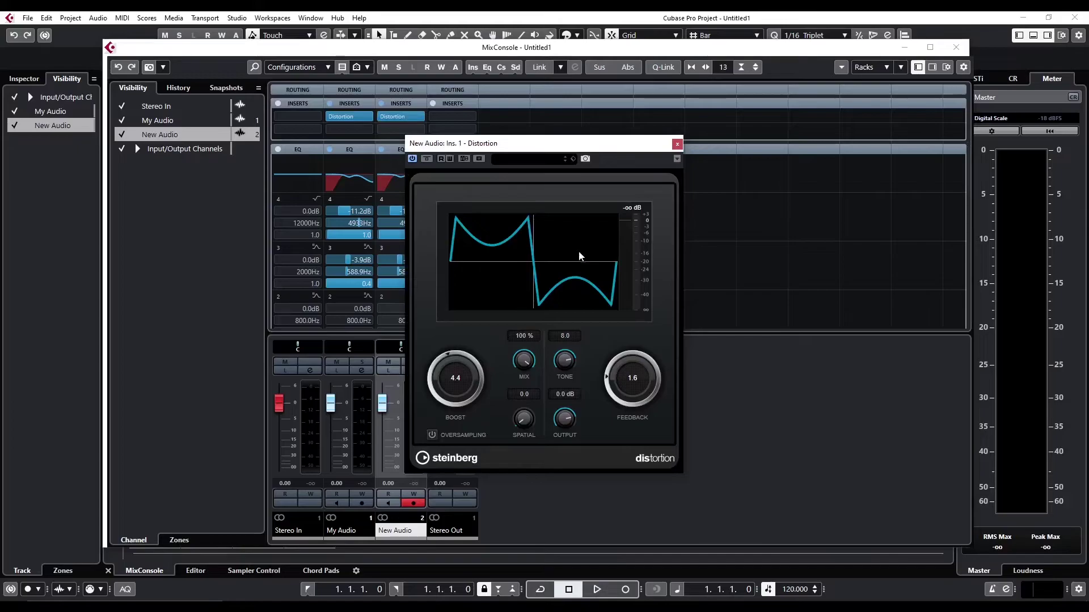
{"action": "left_click", "coordinate": [676, 144]}
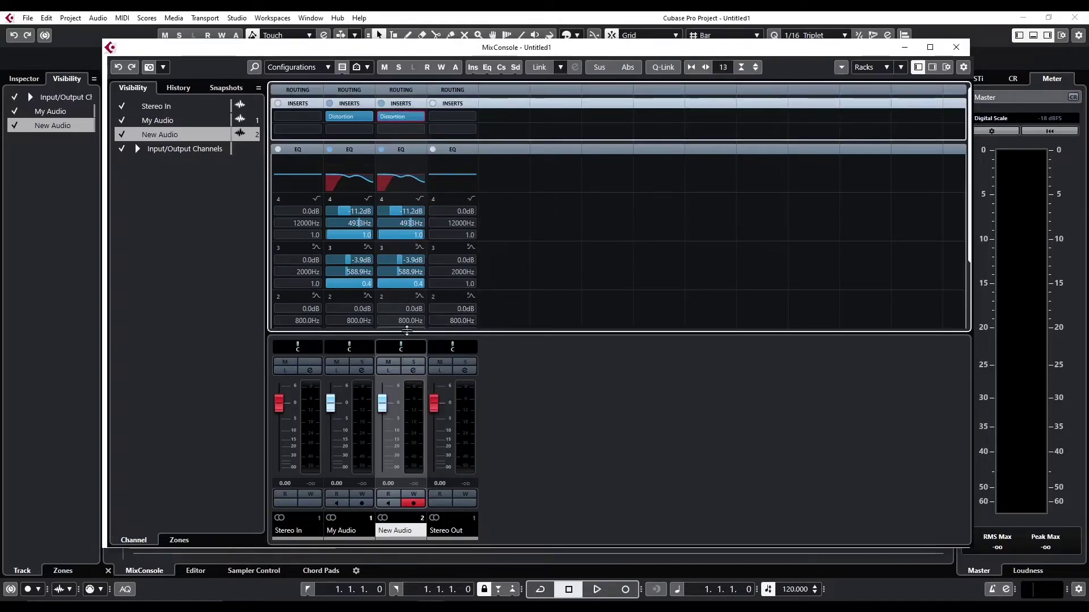
Step: Compare the channel strip settings of My Audio and New Audio in their channel settings windows, closing each one
{"action": "left_click", "coordinate": [361, 371]}
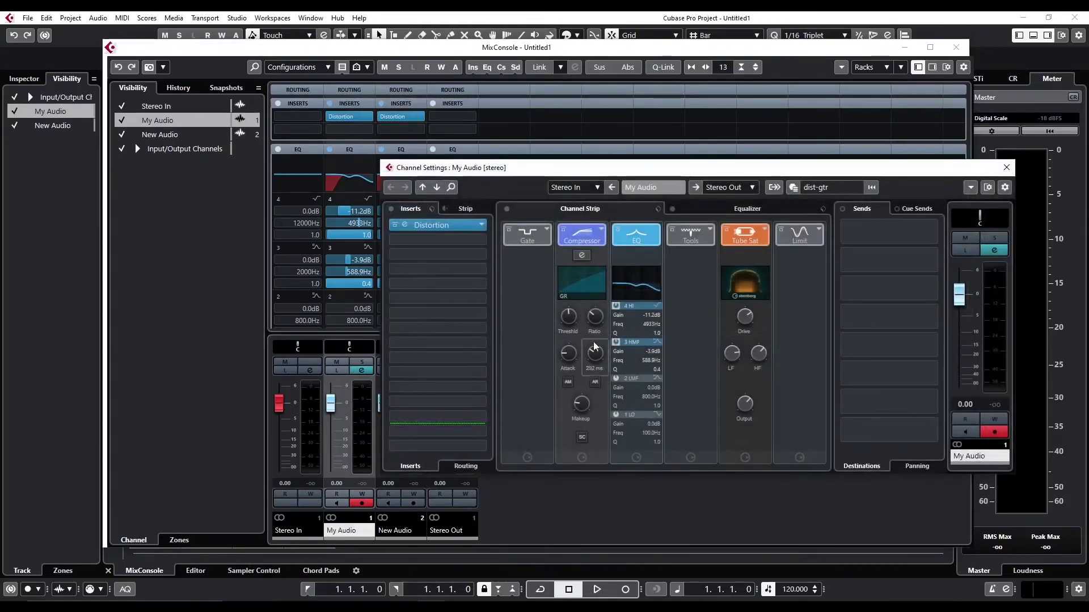
{"action": "left_click", "coordinate": [1007, 167]}
{"action": "left_click", "coordinate": [414, 371]}
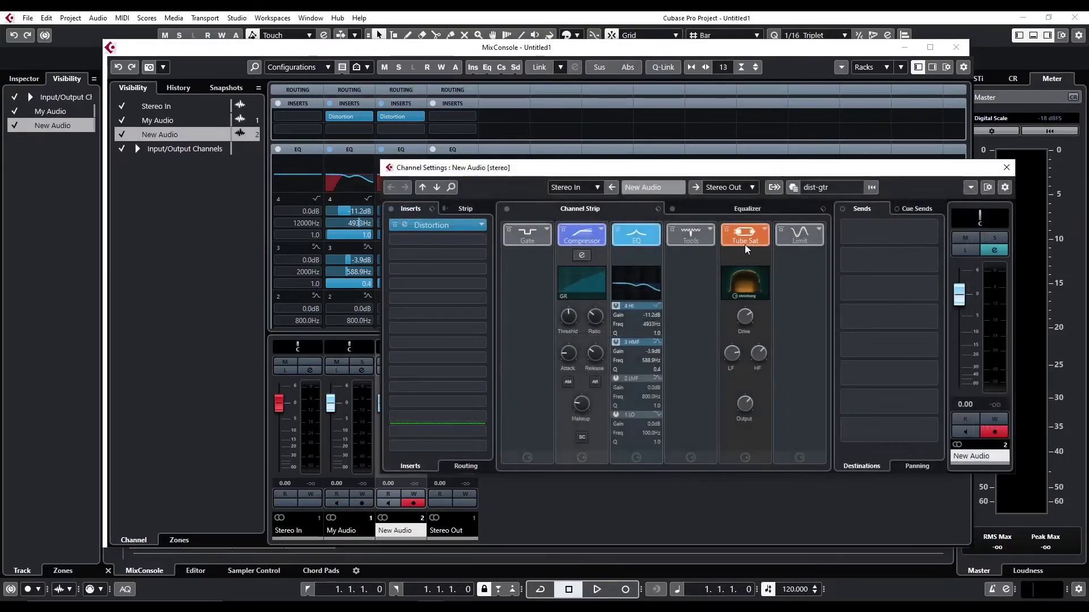
{"action": "left_click", "coordinate": [1007, 168]}
Step: Lower the New Audio channel's volume fader to -0.52
{"action": "left_click", "coordinate": [529, 417]}
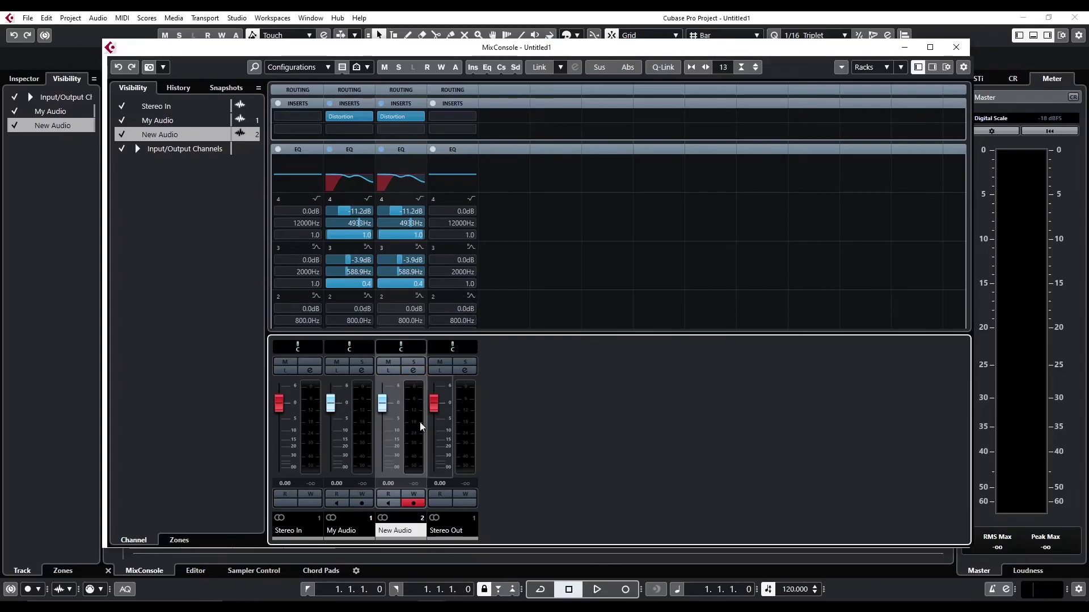
{"action": "mouse_move", "coordinate": [384, 399]}
{"action": "left_mouse_down"}
{"action": "mouse_move", "coordinate": [384, 441]}
{"action": "mouse_move", "coordinate": [382, 402]}
{"action": "left_mouse_up"}
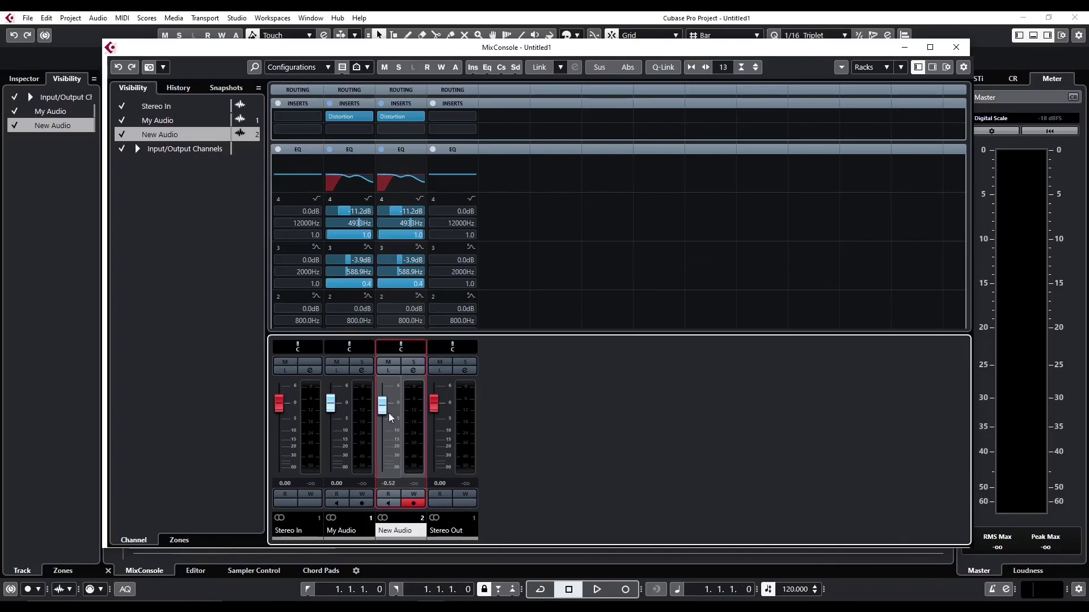